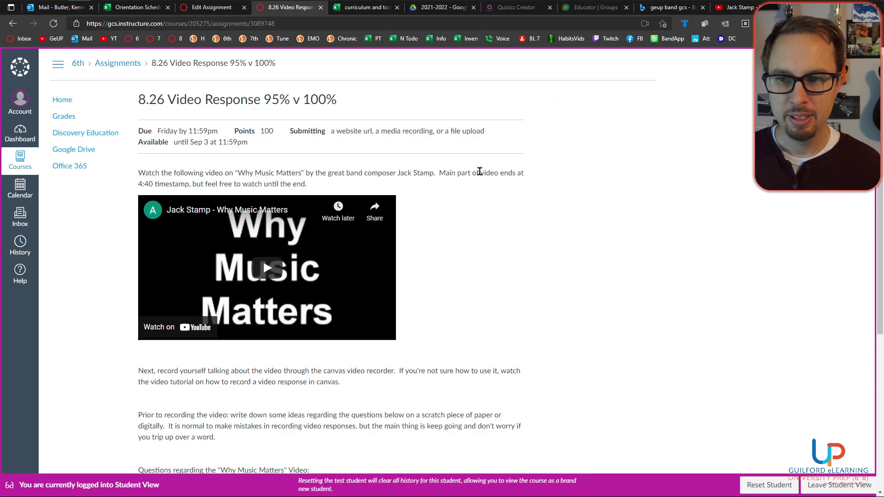
Open the Record / Upload Media recorder for the assignment's media submission, with the webcam preview live
scroll(480, 172, "down", 5)
scroll(479, 170, "up", 1)
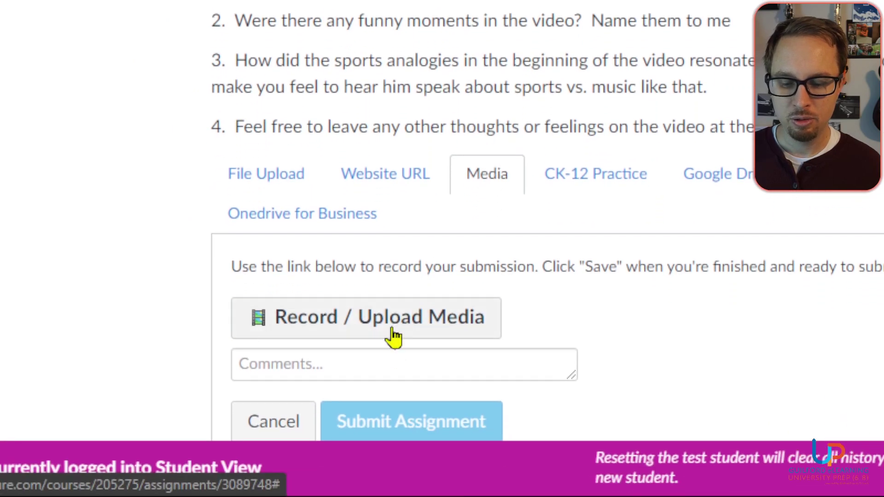
left_click(395, 407)
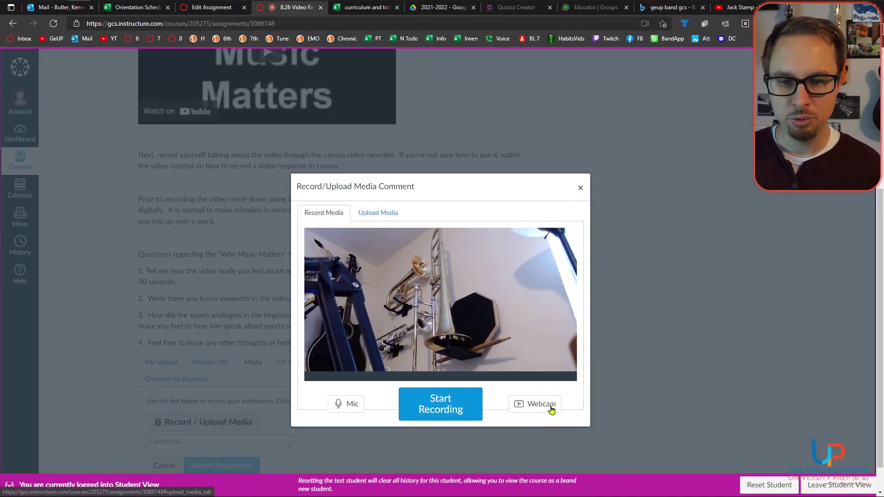
Set the microphone to Line (AudioBox USB iTwo), keep the current webcam, and close the recorder
left_click(354, 412)
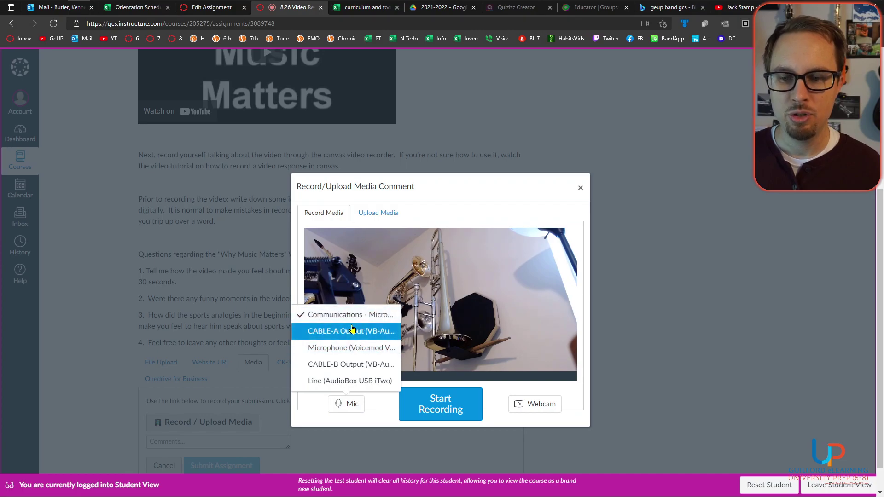
left_click(351, 380)
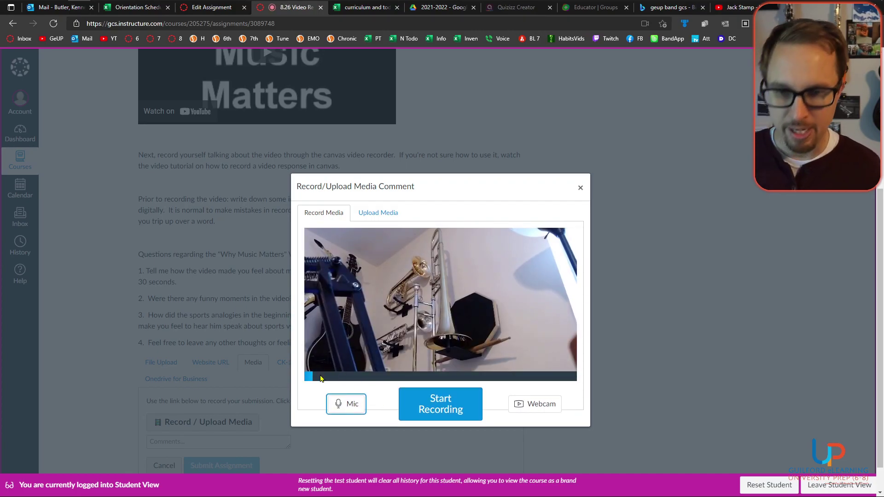
left_click(532, 405)
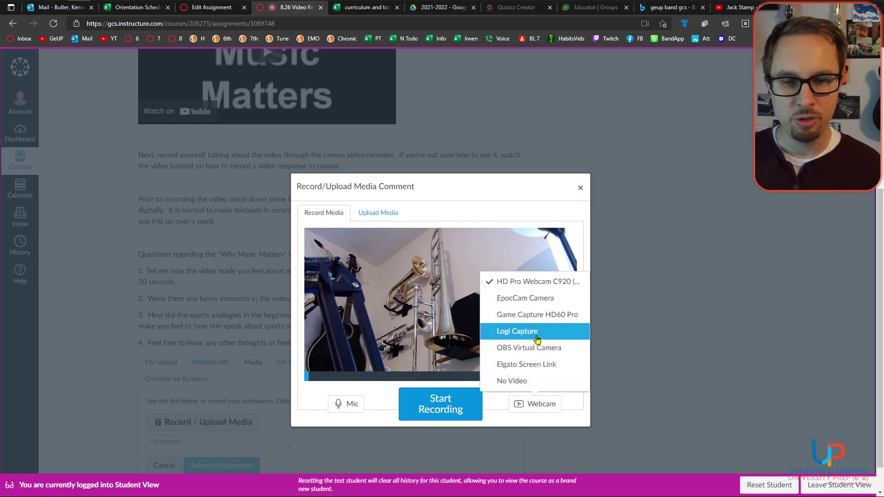
left_click(495, 410)
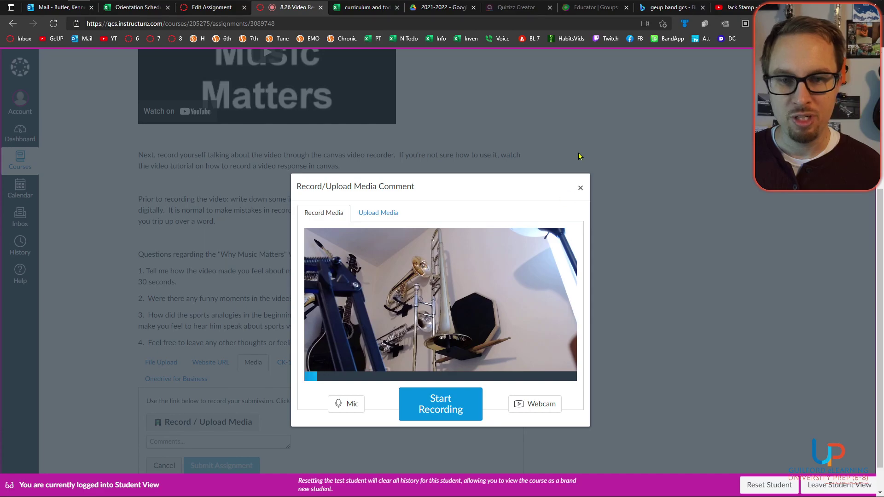
left_click(579, 188)
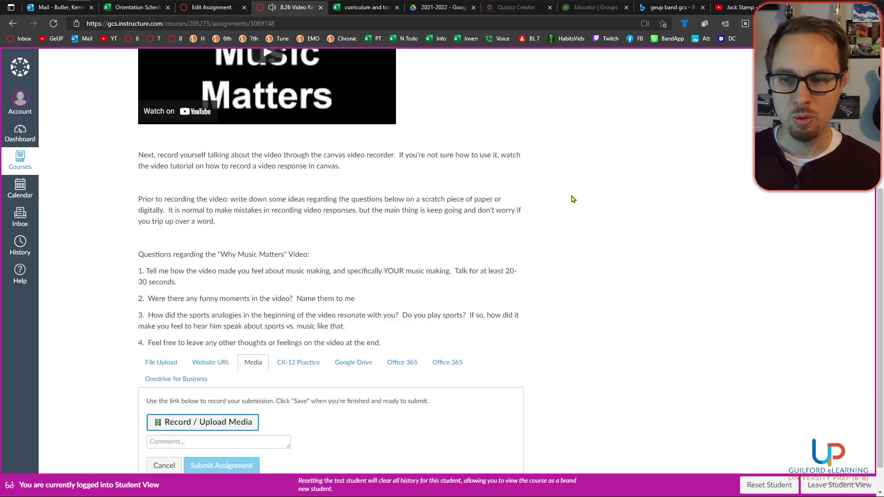
Record a roughly 2-second webcam clip, play it back, and save it to the submission
left_click(243, 422)
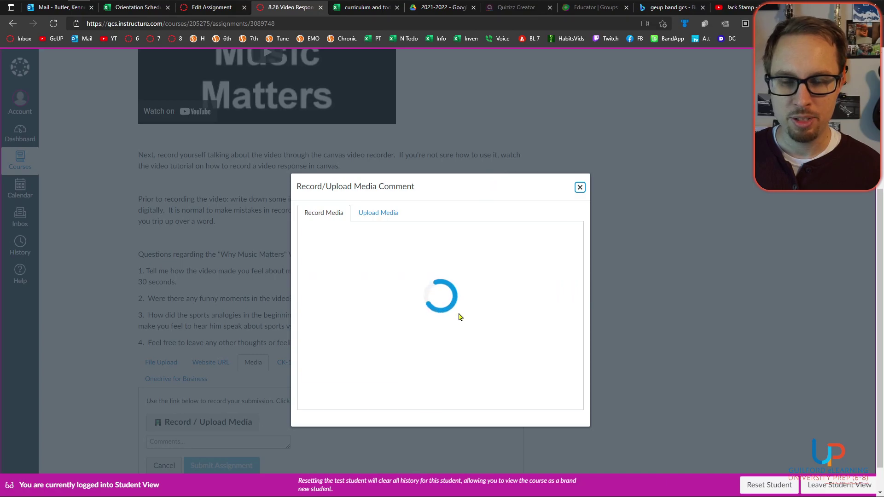
left_click(440, 409)
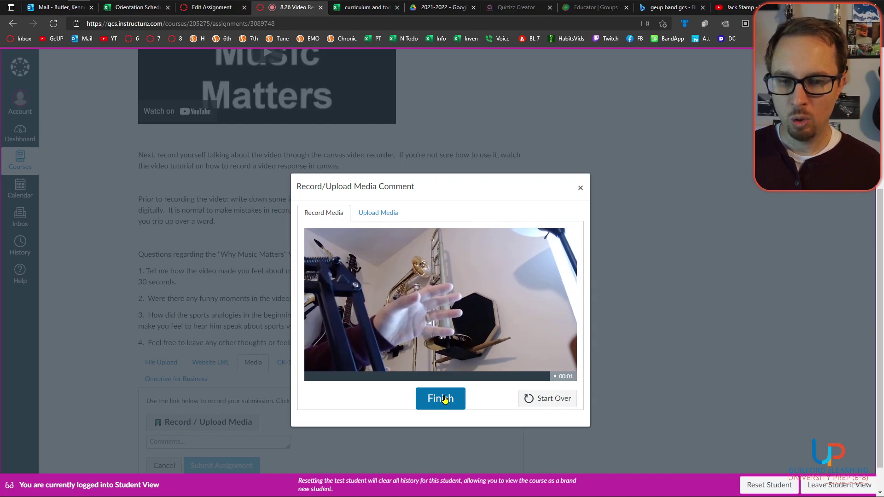
left_click(443, 401)
scroll(444, 383, "down", 1)
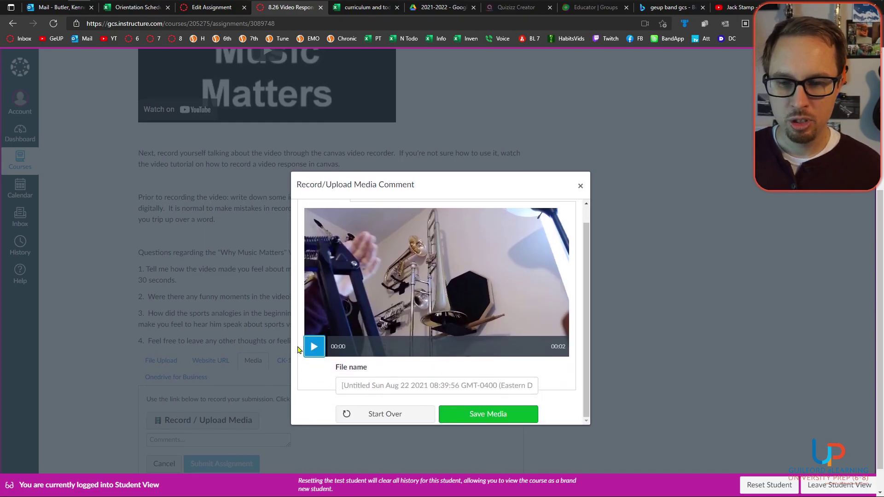
left_click(315, 347)
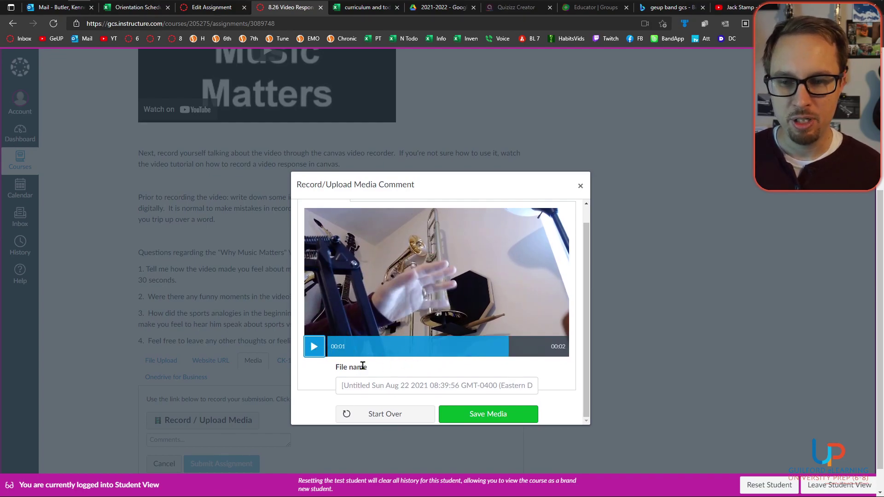
scroll(361, 371, "down", 1)
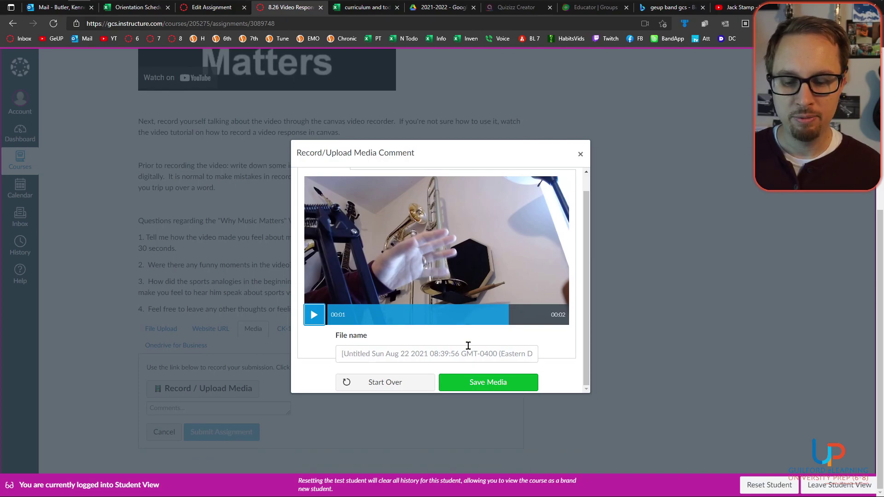
left_click(473, 388)
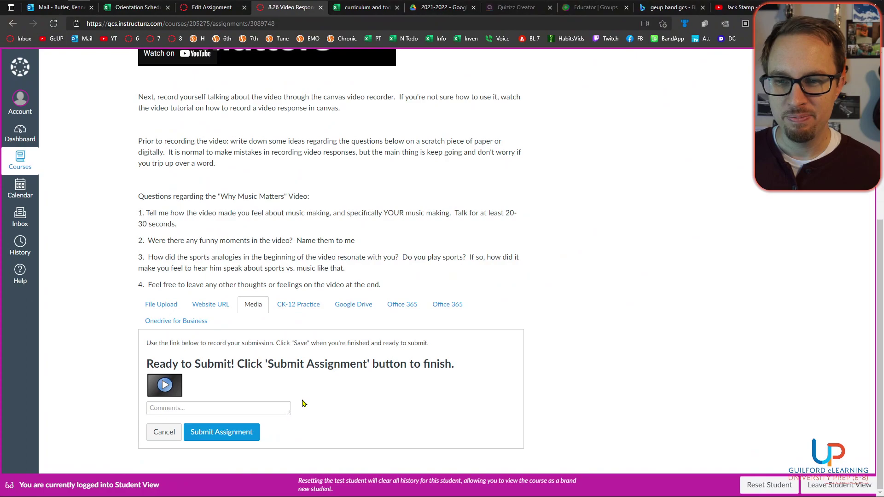
scroll(302, 405, "up", 4)
scroll(302, 404, "down", 2)
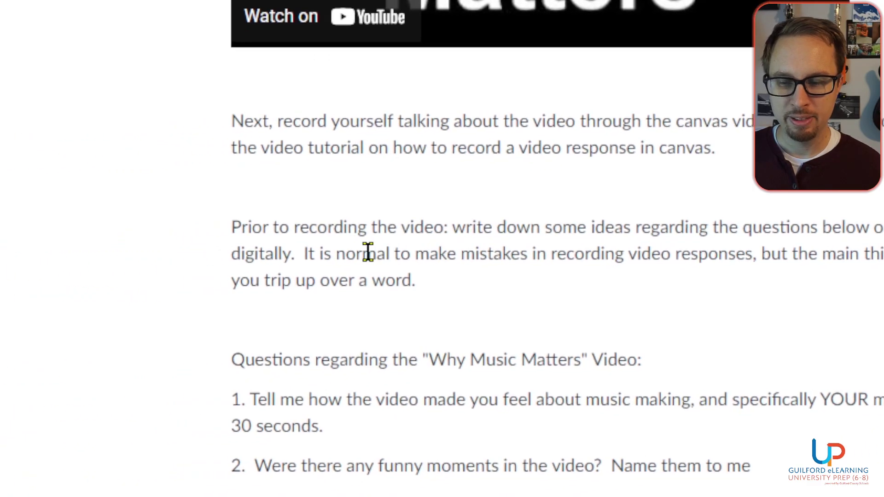
left_click_drag(321, 254, 626, 257)
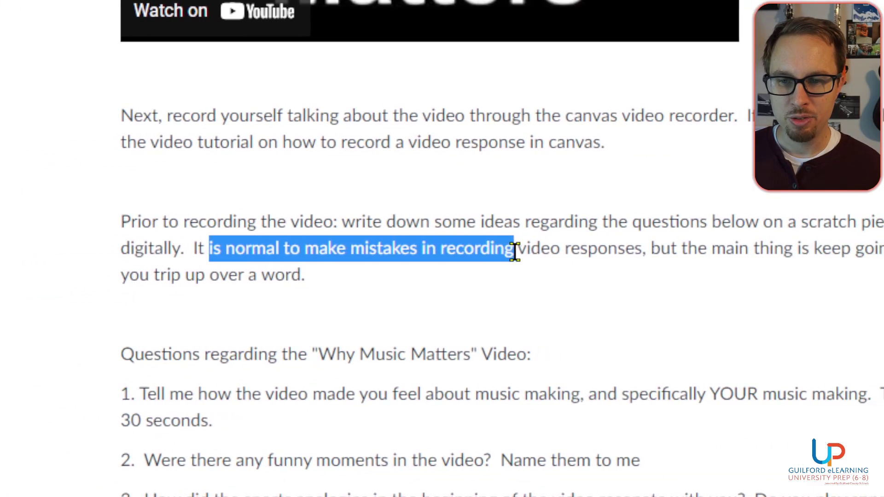
left_click_drag(515, 252, 565, 248)
left_click(11, 270)
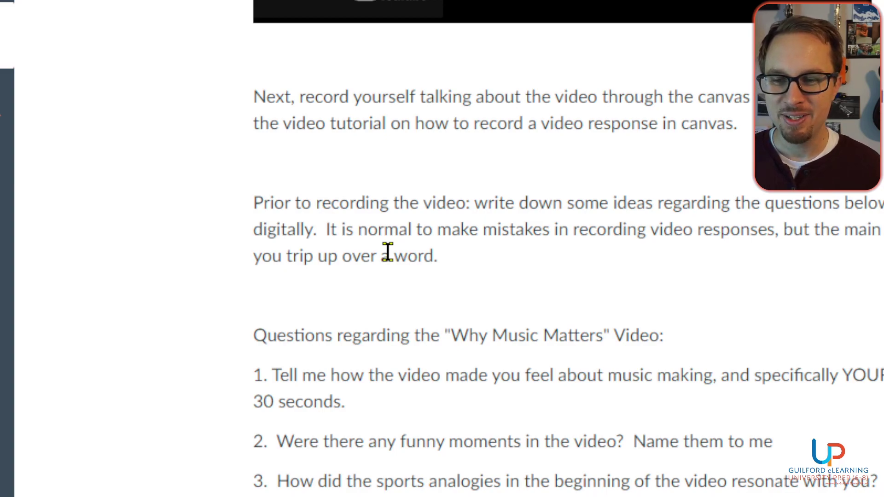
scroll(388, 251, "down", 2)
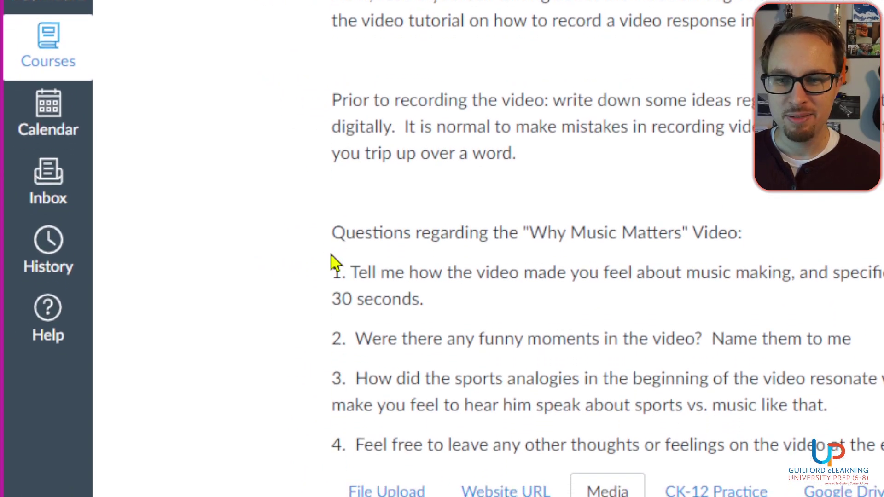
left_click_drag(331, 272, 583, 290)
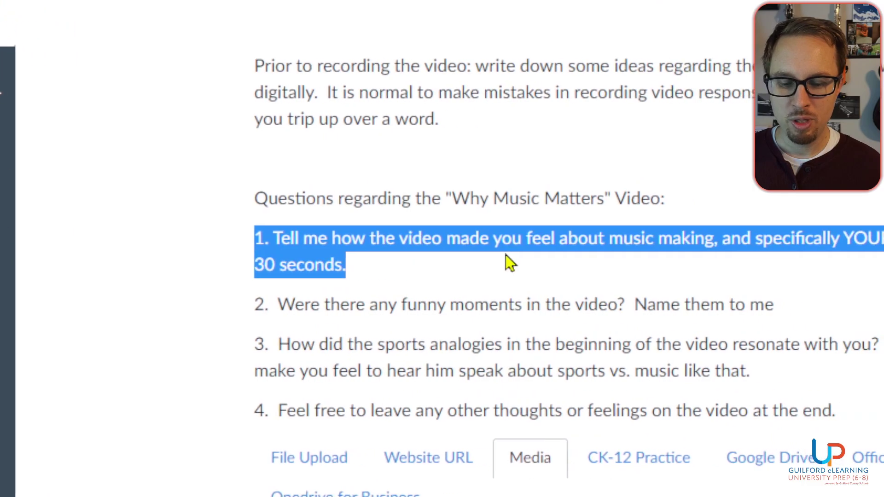
left_click_drag(505, 254, 177, 244)
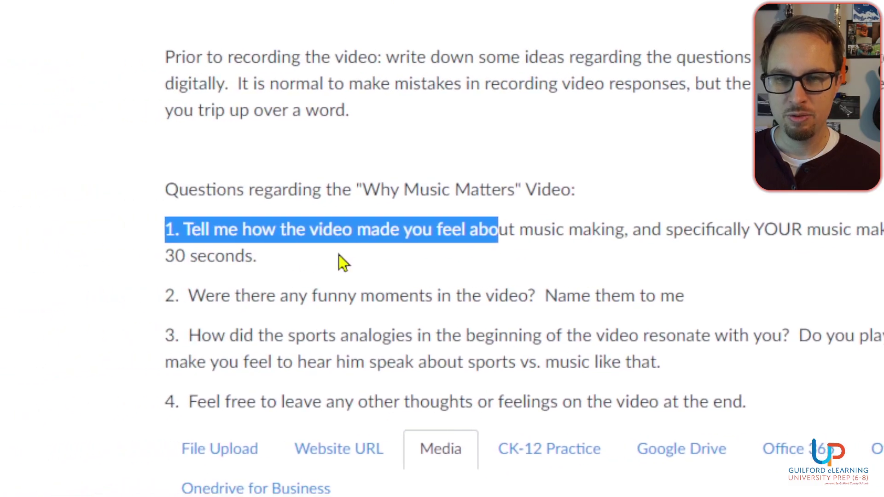
left_click(340, 256)
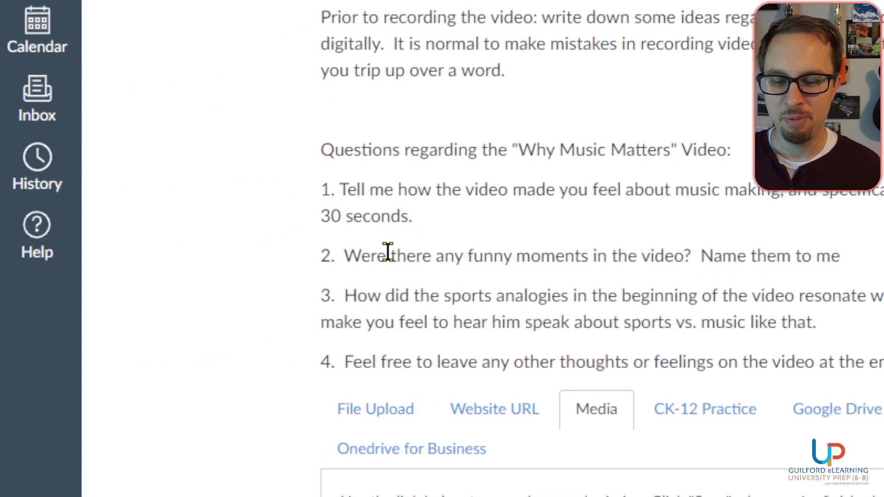
left_click_drag(338, 255, 675, 255)
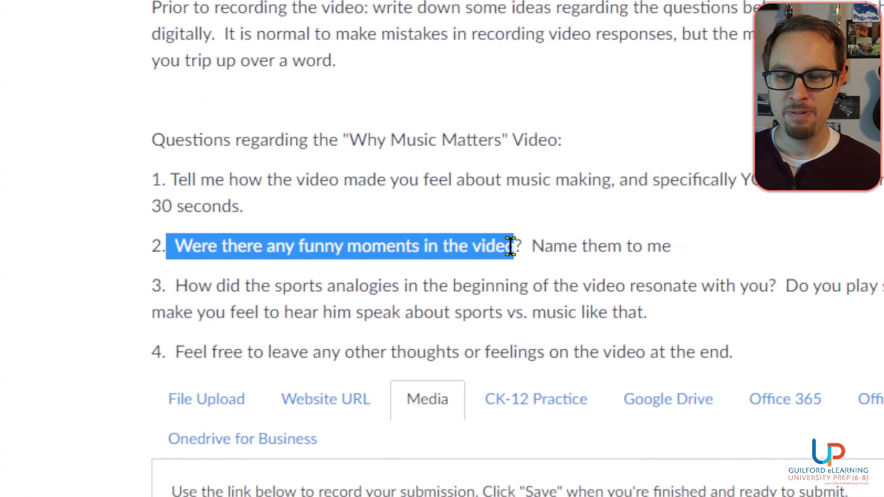
mouse_move(511, 246)
left_mouse_down()
mouse_move(664, 246)
mouse_move(508, 247)
left_mouse_up()
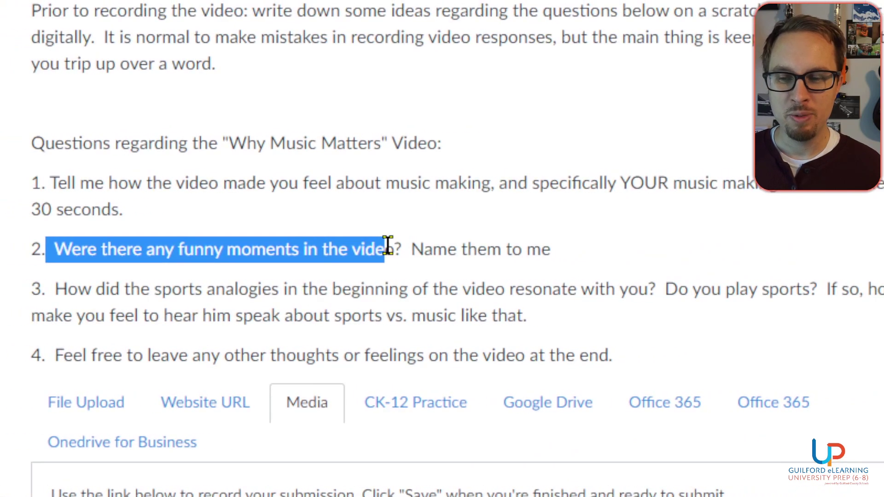
left_click(388, 245)
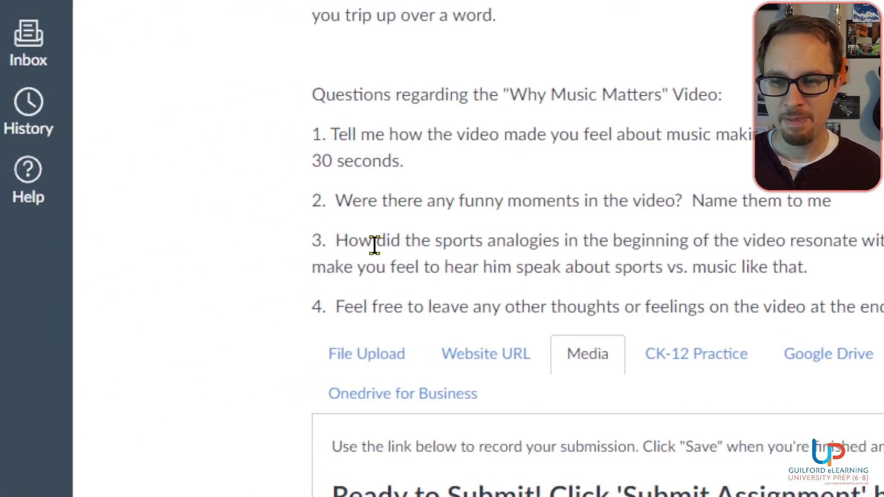
left_click_drag(363, 245, 796, 243)
left_click_drag(519, 244, 679, 245)
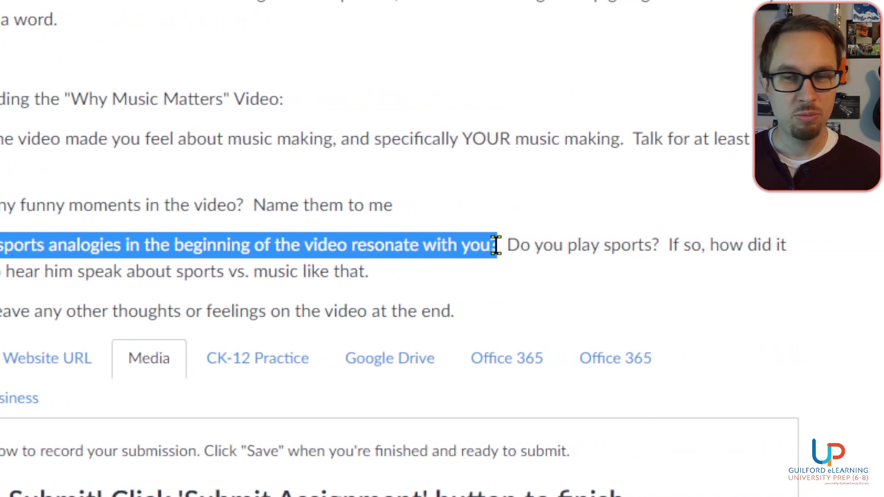
left_click(438, 267)
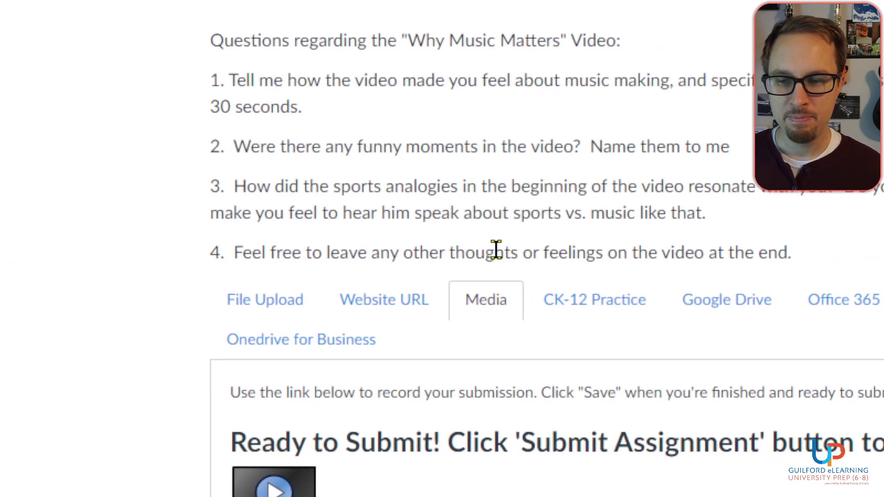
scroll(496, 249, "up", 1)
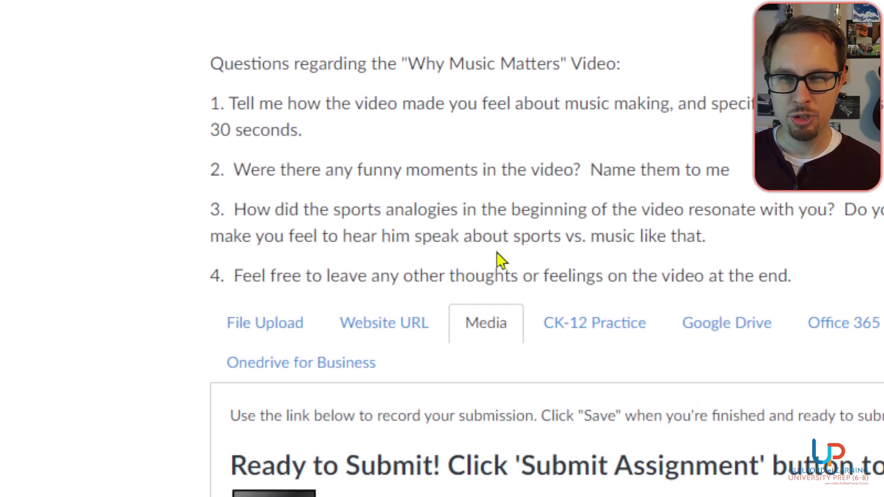